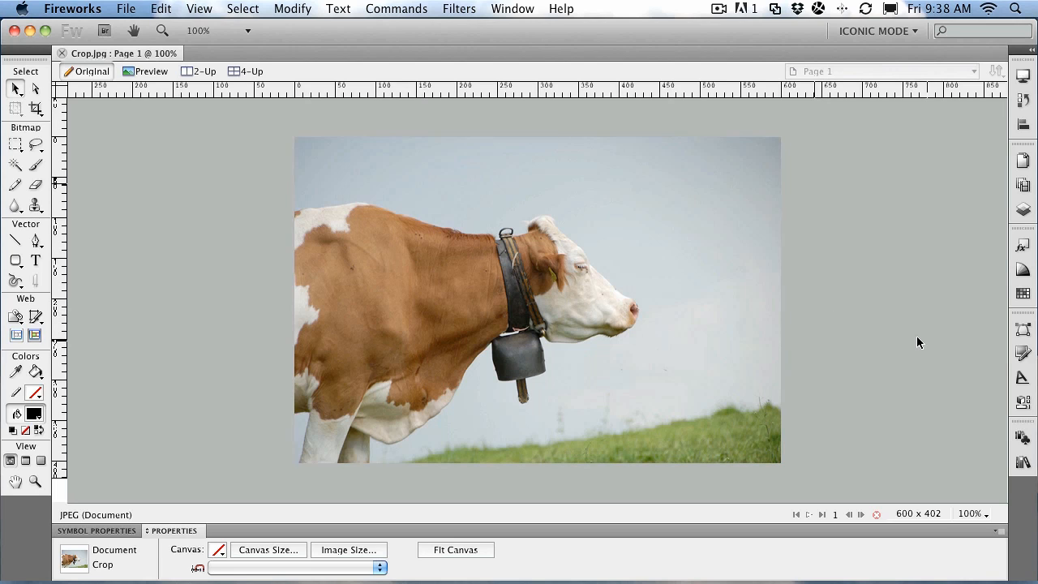
- Select the 600 × 402 cow photo on the canvas with the Pointer tool
{"action": "left_click", "coordinate": [459, 327]}
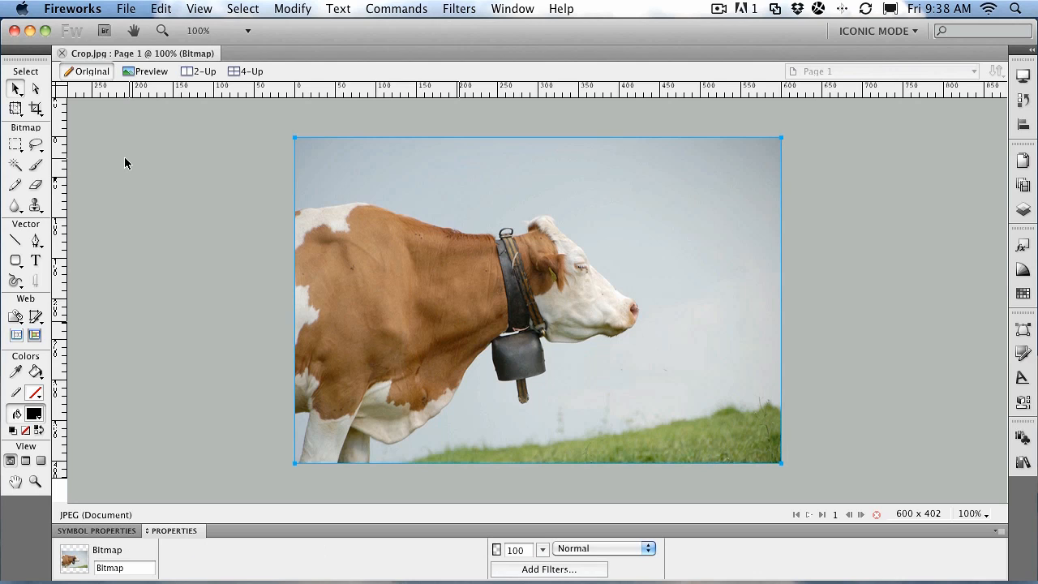
- Drag a rough crop box over the cow with the Crop tool, then cancel it
{"action": "left_click", "coordinate": [38, 111]}
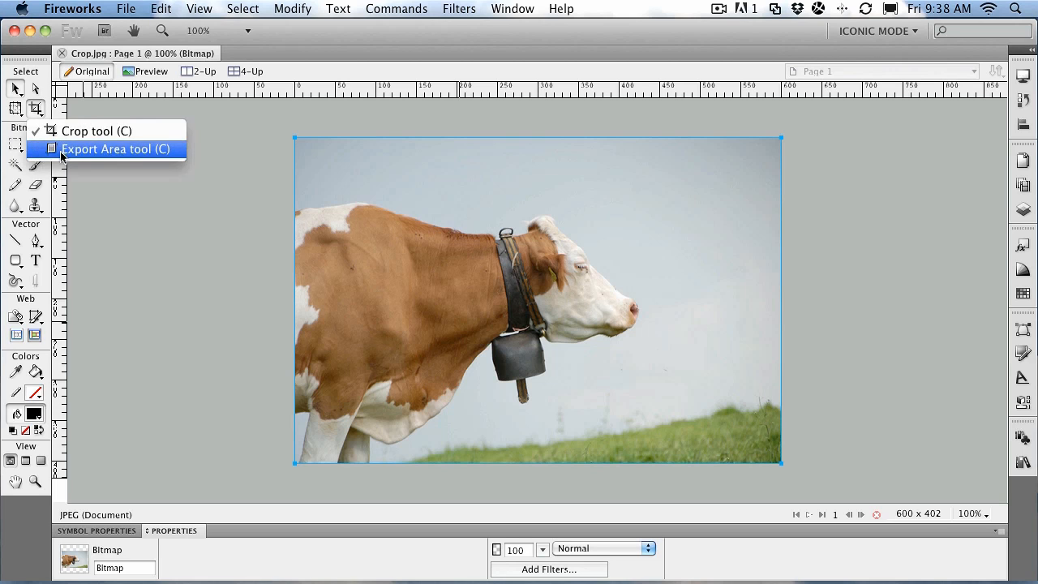
{"action": "left_click", "coordinate": [60, 132]}
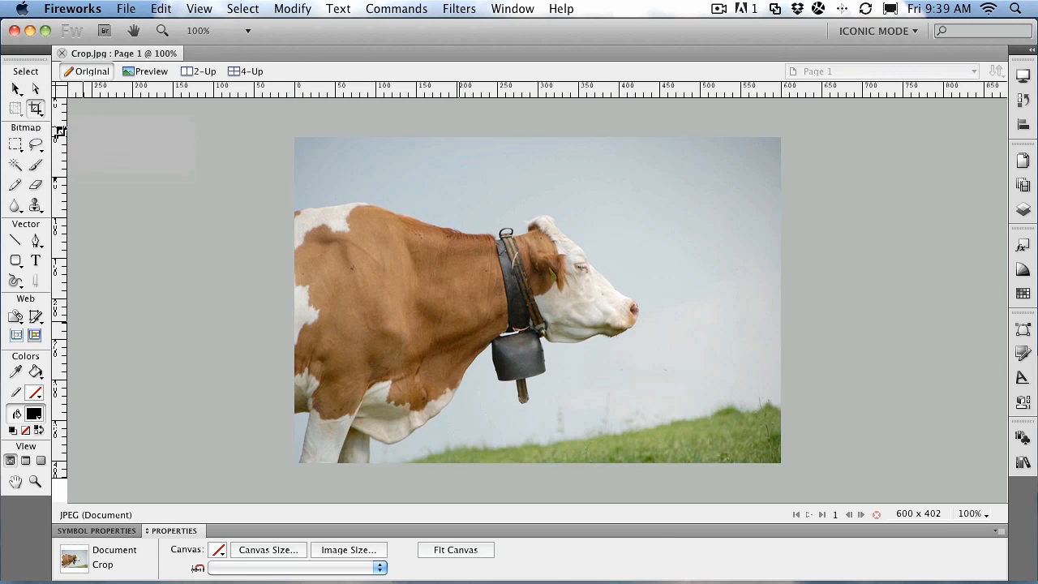
{"action": "left_click_drag", "start_coordinate": [294, 169], "coordinate": [654, 449]}
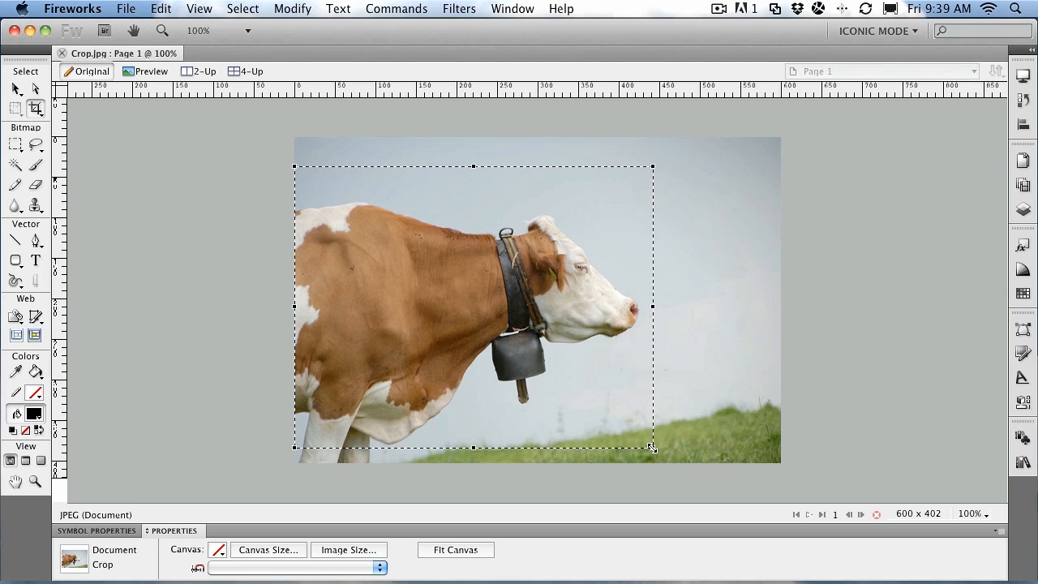
{"action": "key", "text": "v"}
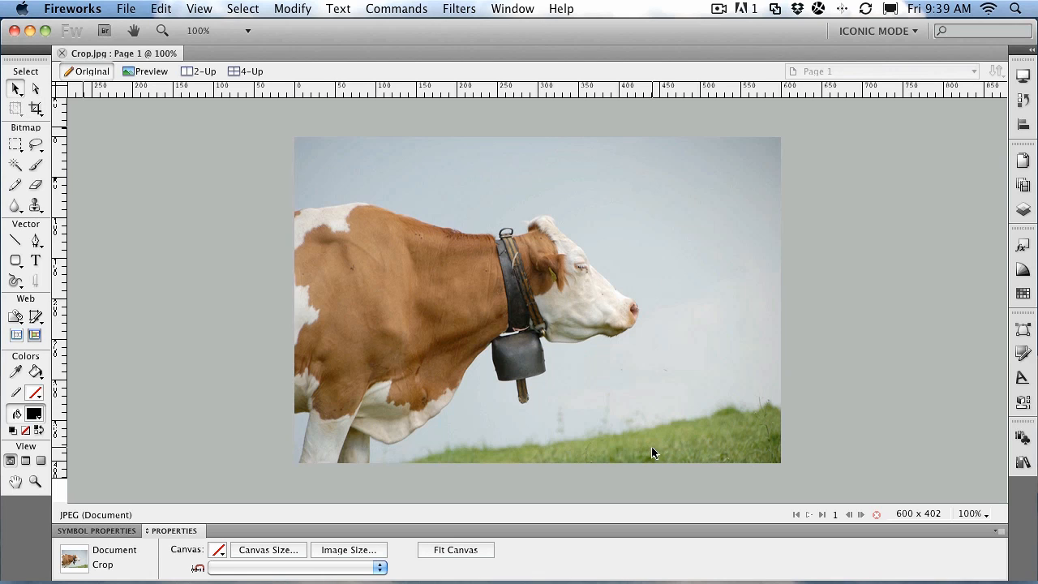
- Reselect the cow photo, collapse and re-expand Properties, and reopen the crop tools flyout
{"action": "left_click", "coordinate": [503, 211]}
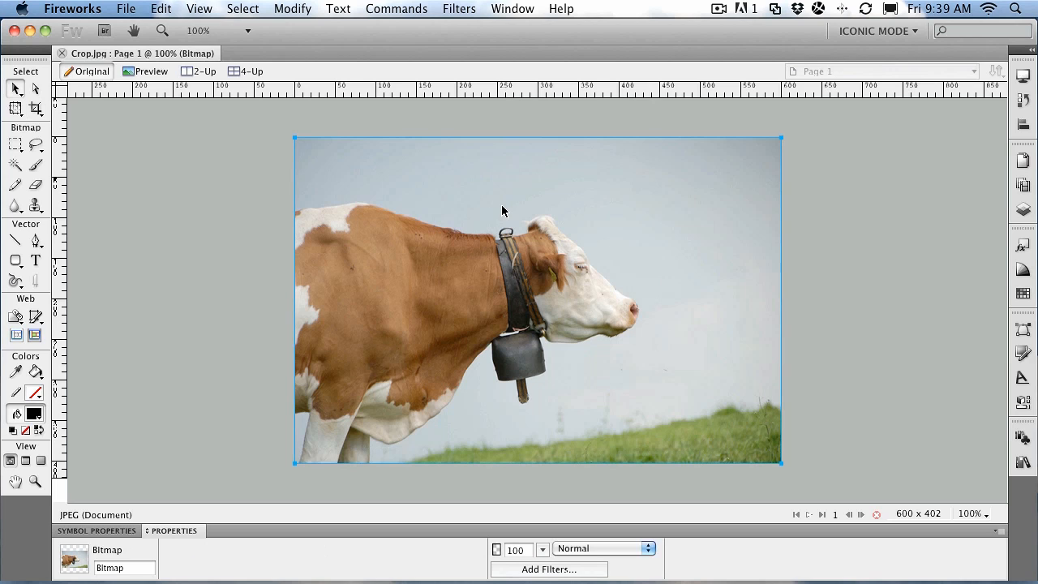
{"action": "double_click", "coordinate": [177, 530]}
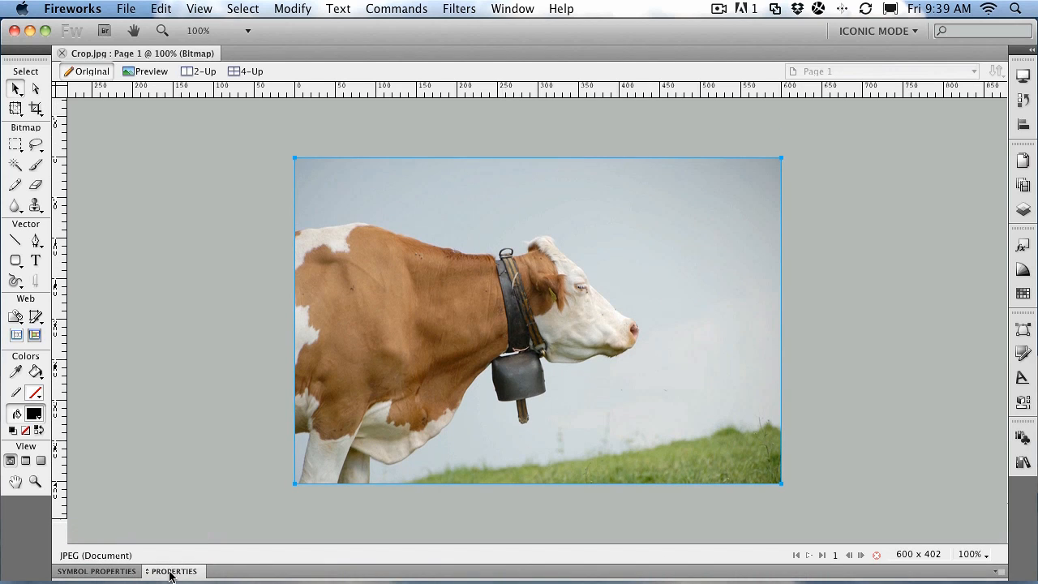
{"action": "double_click", "coordinate": [172, 571]}
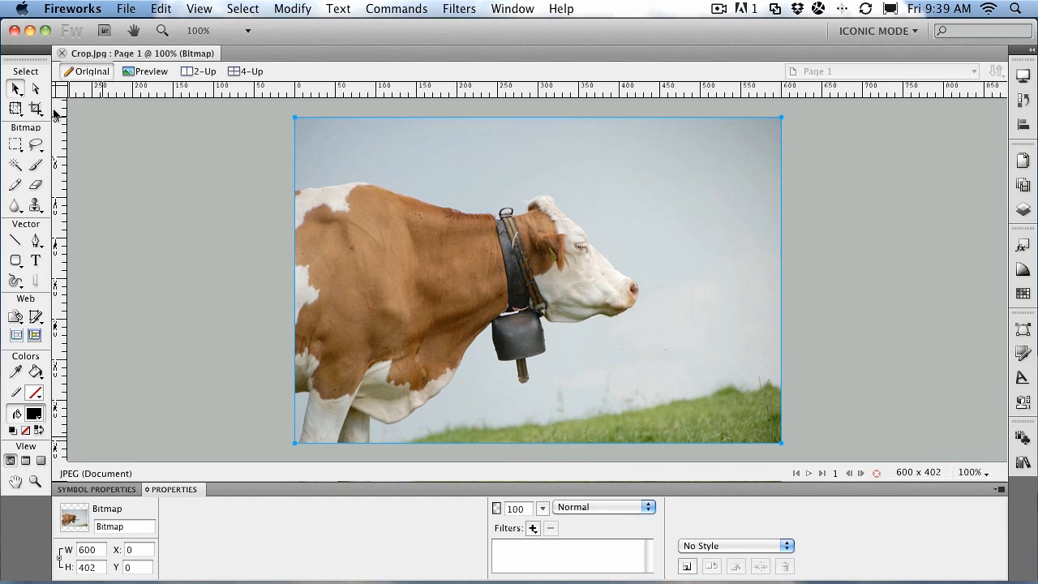
{"action": "left_click", "coordinate": [38, 109]}
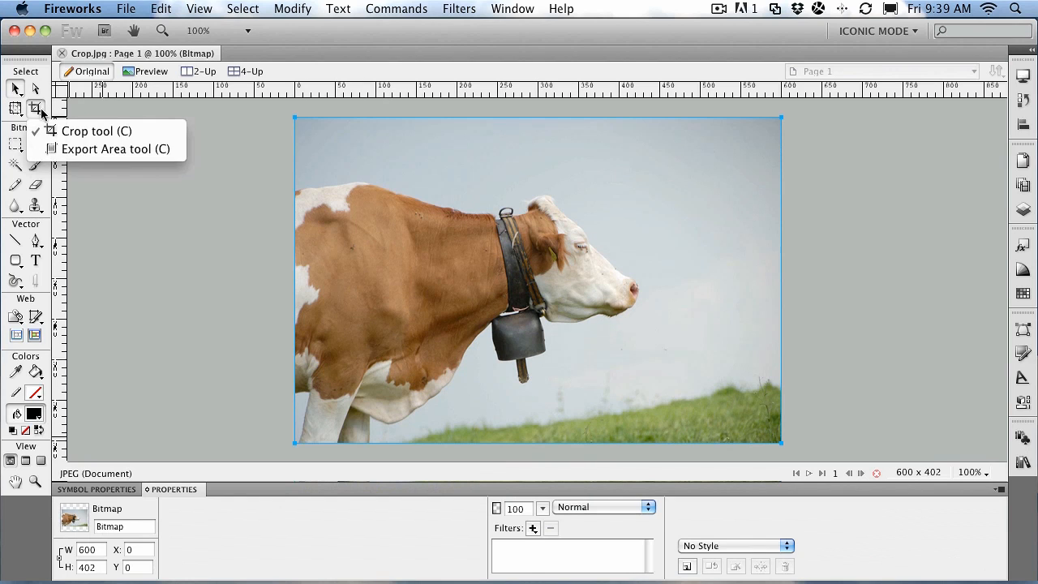
- Draw a crop box around the cow and set it to 500 × 350 at Y 25
{"action": "left_click", "coordinate": [121, 132]}
{"action": "left_click_drag", "start_coordinate": [294, 165], "coordinate": [679, 428]}
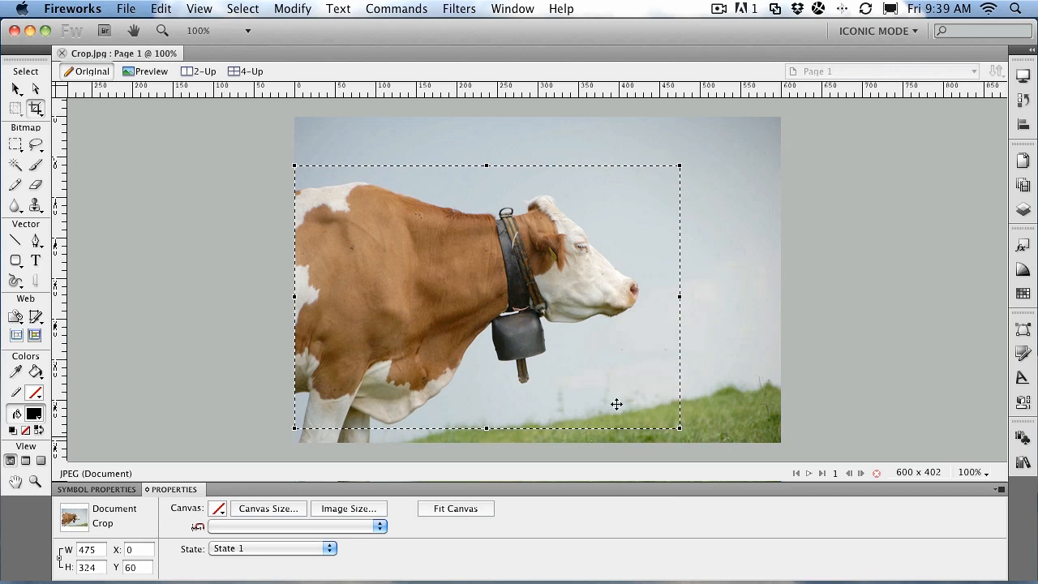
{"action": "double_click", "coordinate": [85, 550]}
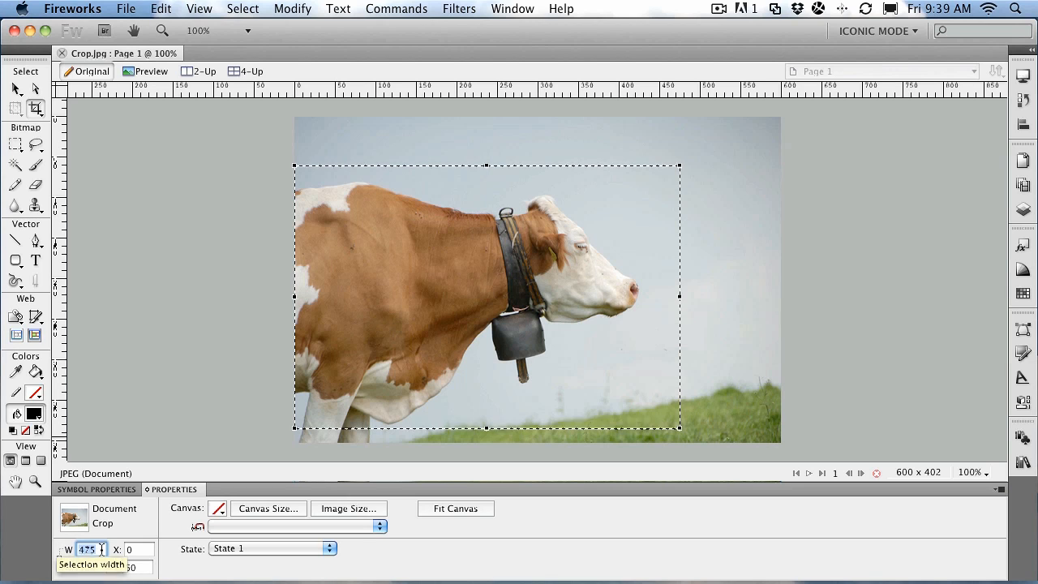
{"action": "type", "text": "500"}
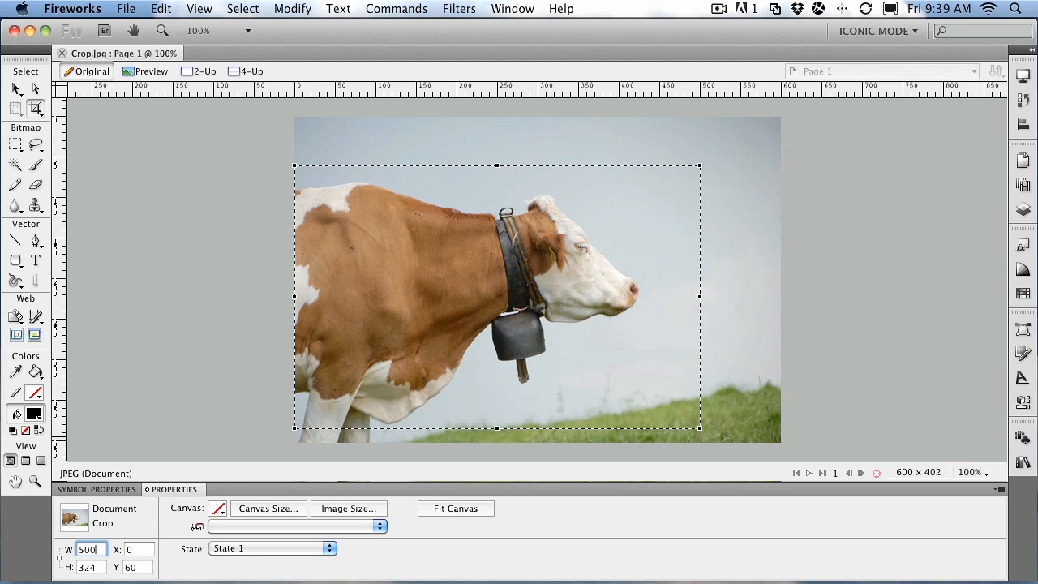
{"action": "left_click", "coordinate": [91, 567]}
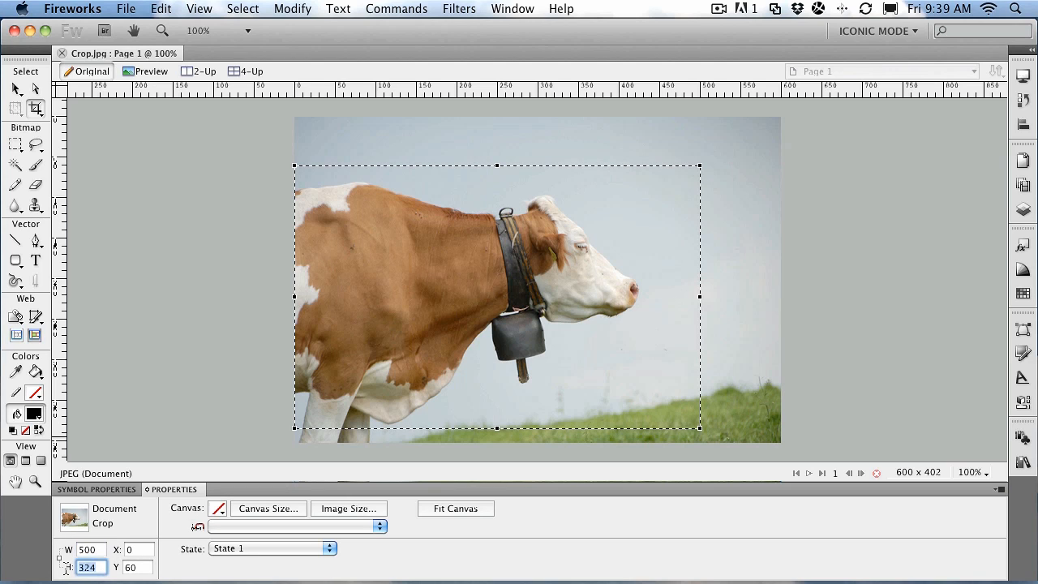
{"action": "type", "text": "350"}
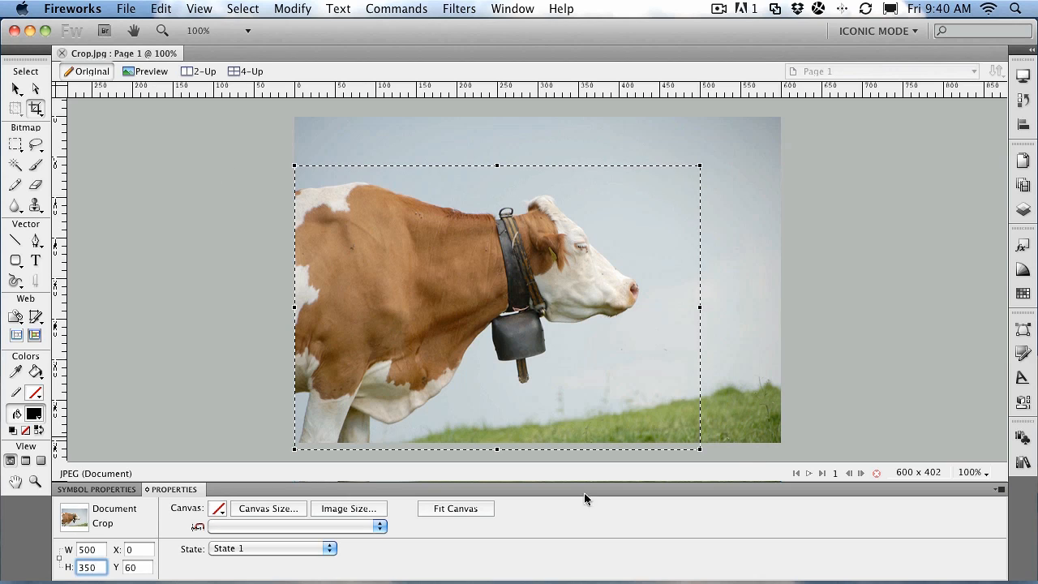
{"action": "left_click", "coordinate": [132, 568]}
{"action": "type", "text": "25"}
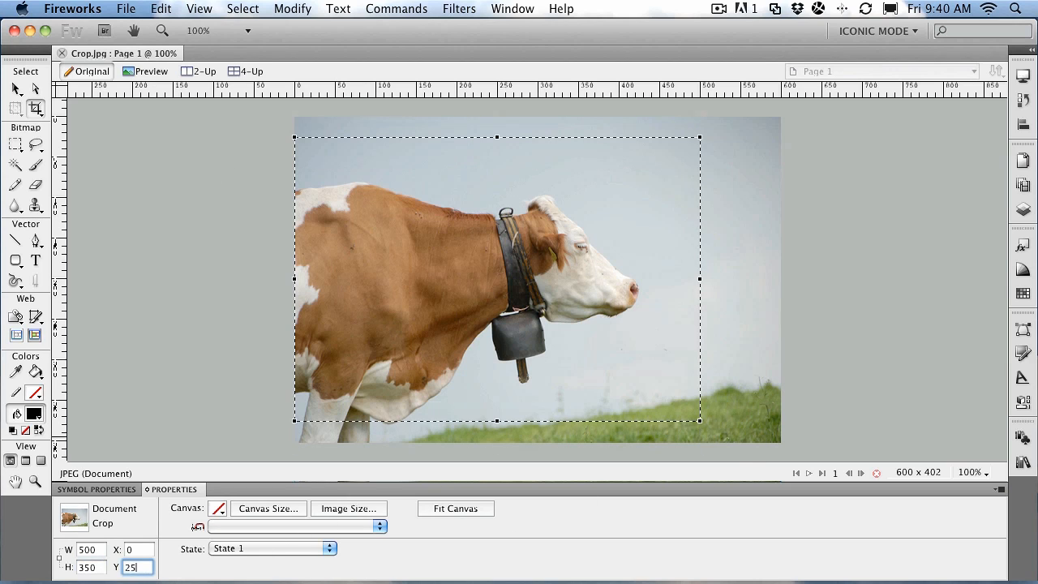
{"action": "key", "text": "Return"}
- Commit the 500 × 350 crop, then undo it to restore the full 600 × 402 photo
{"action": "double_click", "coordinate": [637, 262]}
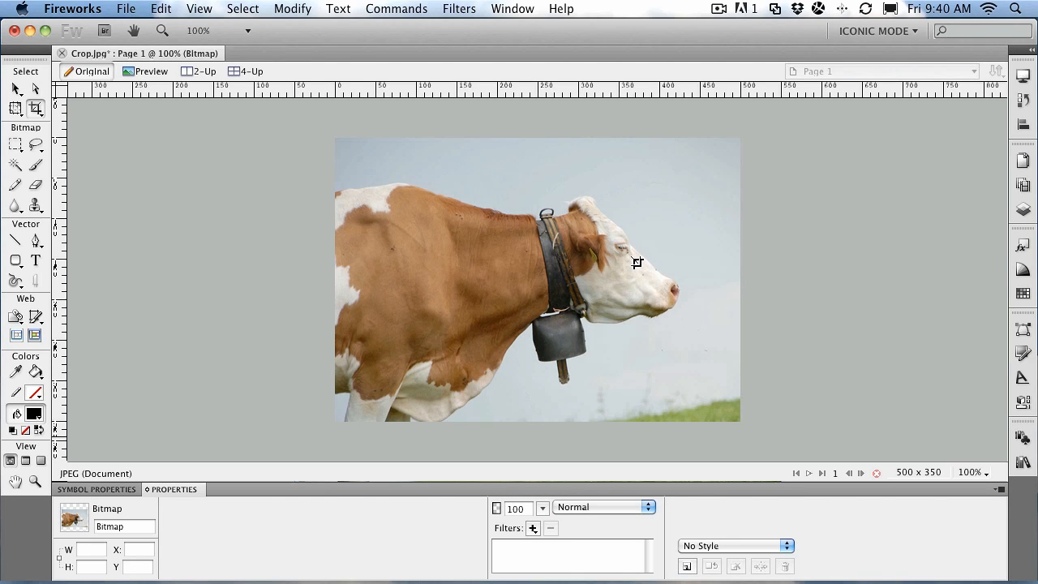
{"action": "key", "text": "super+z"}
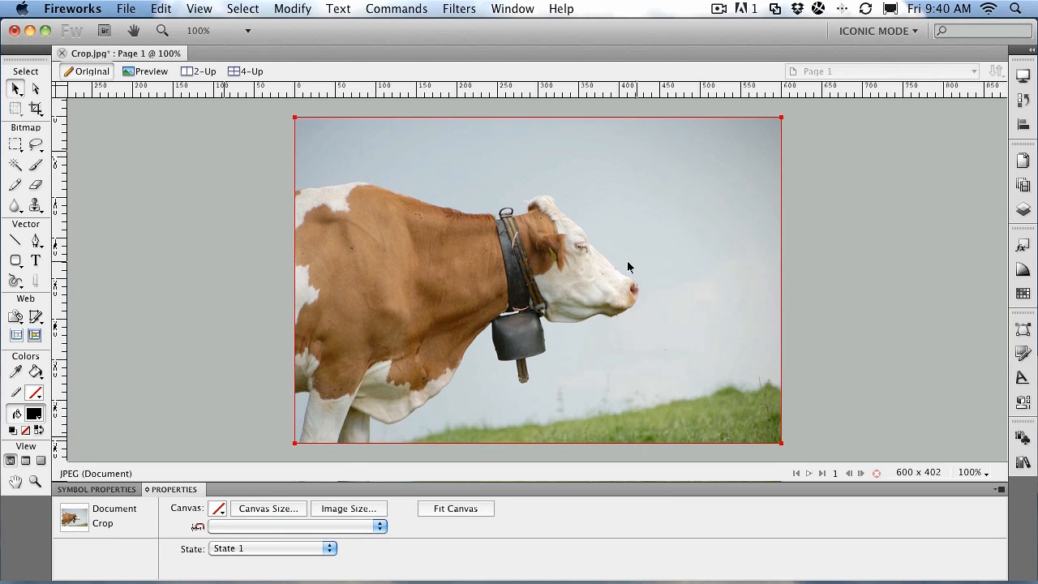
- Toggle between the Export Area and Crop tools and draw another crop box over the cow
{"action": "left_click", "coordinate": [40, 114]}
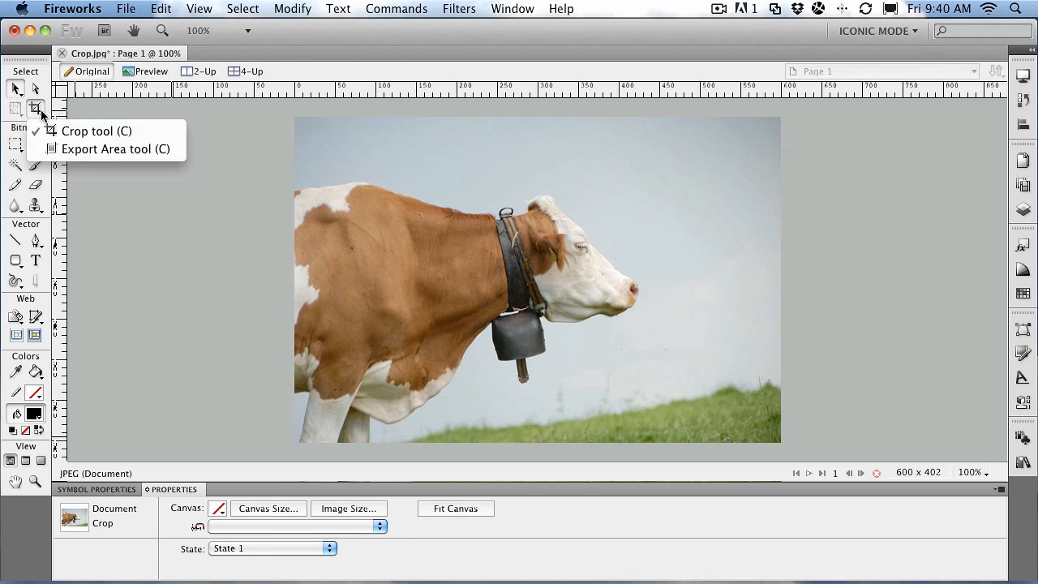
{"action": "left_click", "coordinate": [71, 152]}
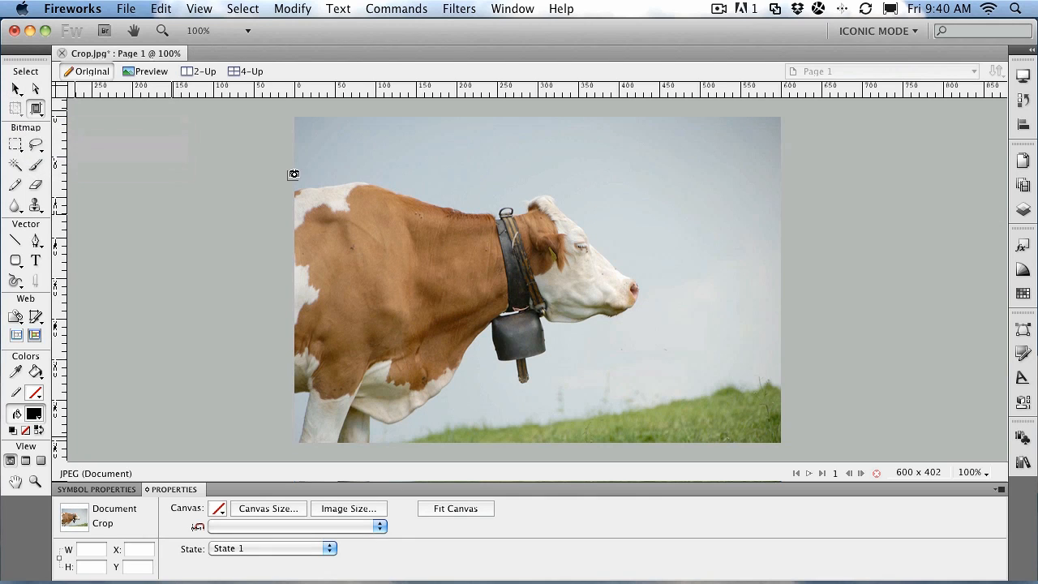
{"action": "left_click", "coordinate": [44, 116]}
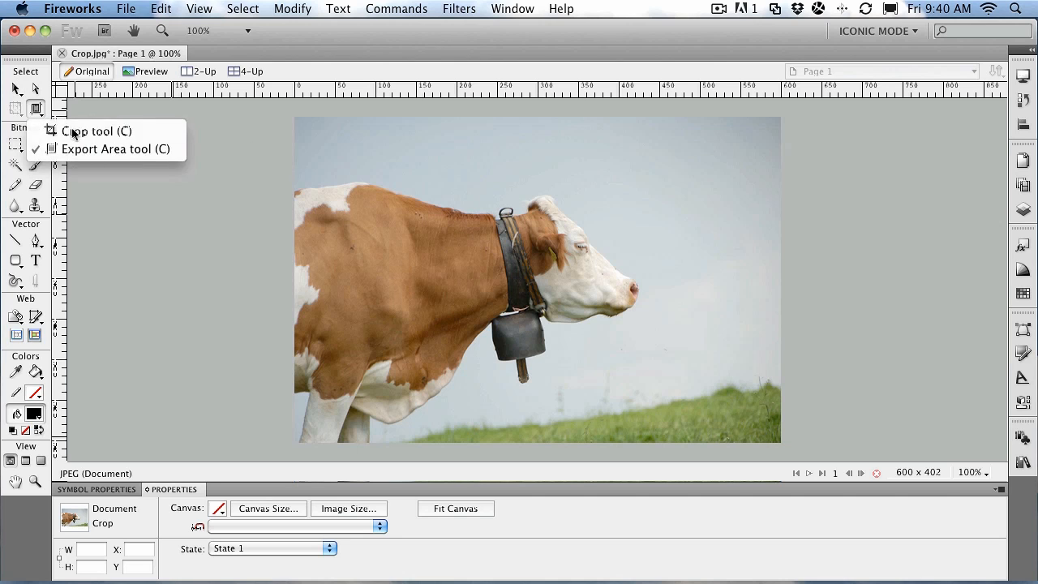
{"action": "left_click", "coordinate": [70, 131]}
{"action": "left_click_drag", "start_coordinate": [295, 160], "coordinate": [672, 418]}
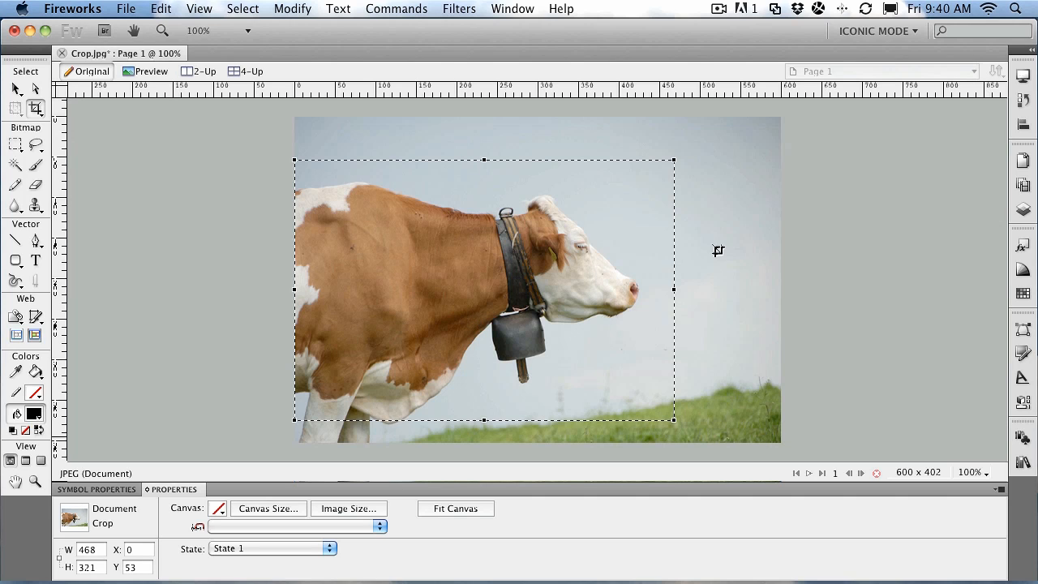
- Drop the pending crop and outline a 432 × 300 export area around the cow's body and head
{"action": "left_click", "coordinate": [15, 88]}
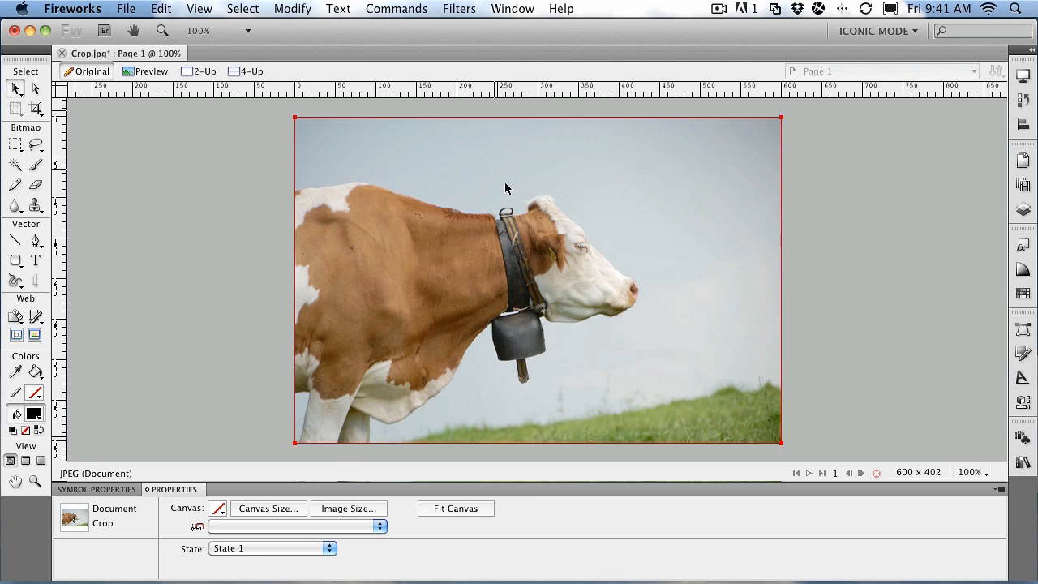
{"action": "left_click", "coordinate": [35, 108]}
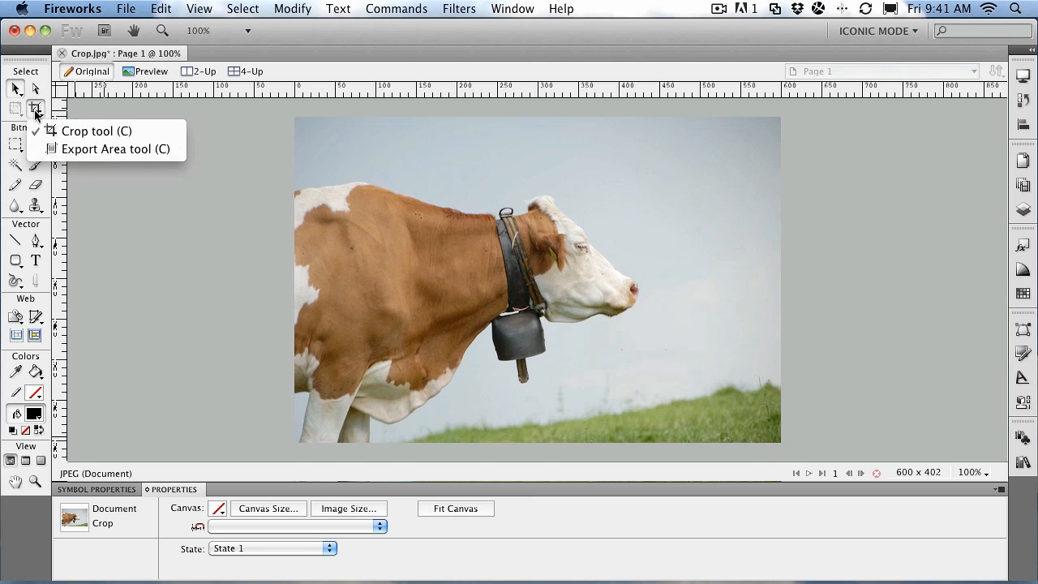
{"action": "left_click", "coordinate": [59, 150]}
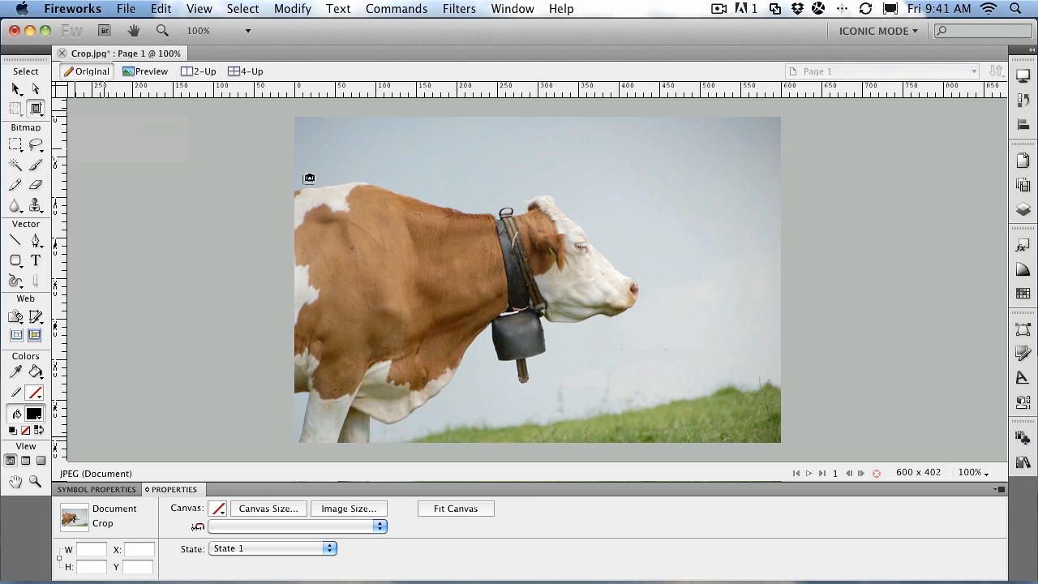
{"action": "left_click_drag", "start_coordinate": [295, 180], "coordinate": [652, 418]}
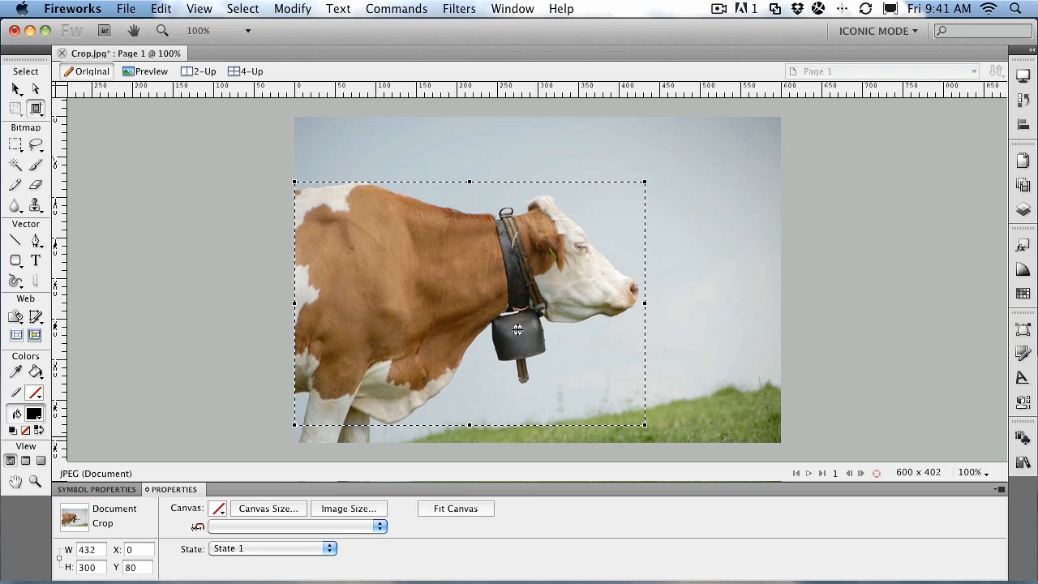
- Export the marked area as a JPEG named Crop02.jpg into Chapter 04_Bitmaps
{"action": "double_click", "coordinate": [484, 283]}
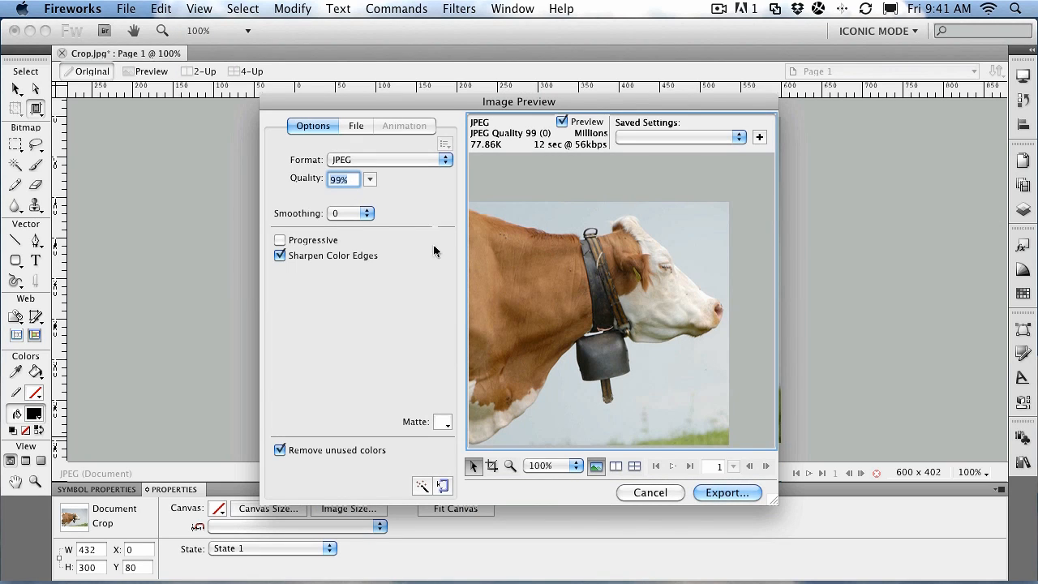
{"action": "left_click", "coordinate": [725, 493]}
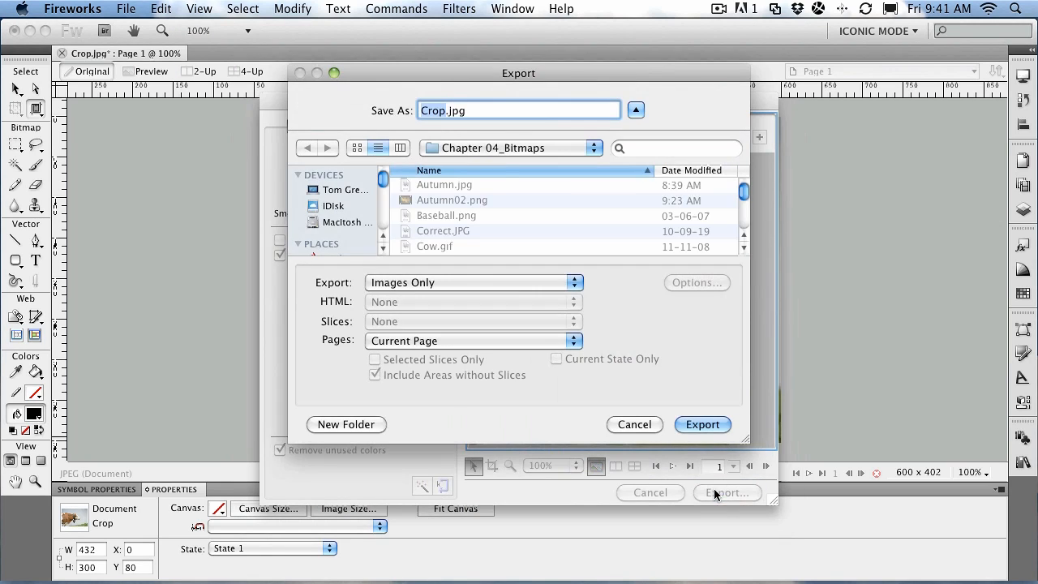
{"action": "left_click", "coordinate": [448, 111]}
{"action": "type", "text": "02"}
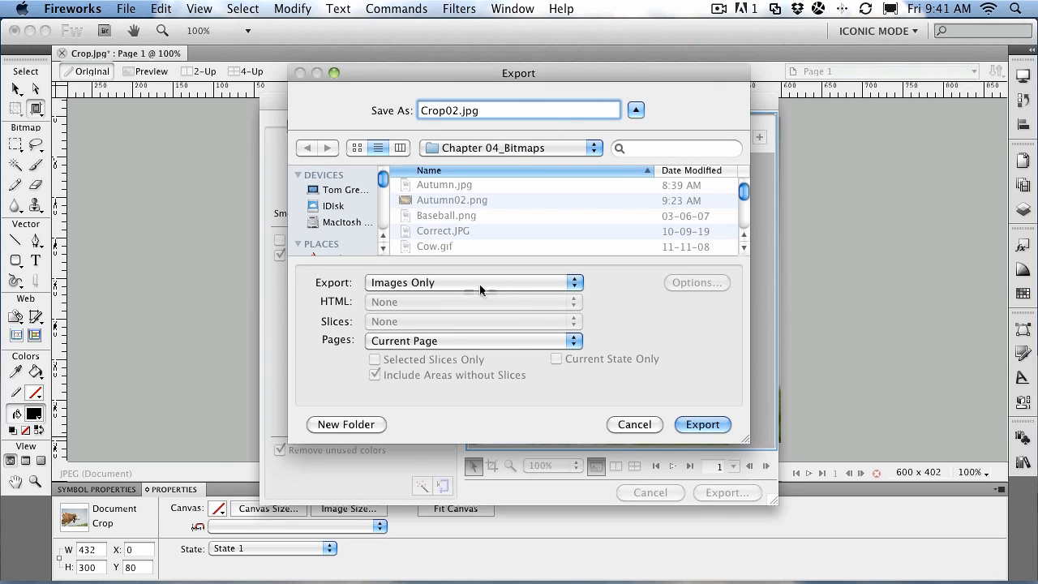
{"action": "left_click", "coordinate": [706, 427]}
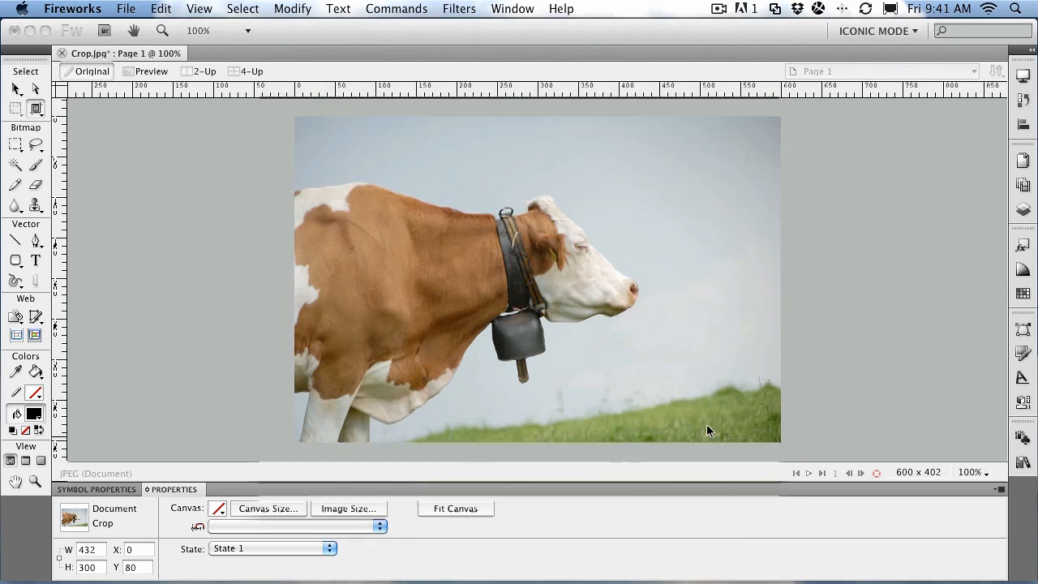
{"action": "left_click", "coordinate": [1023, 210]}
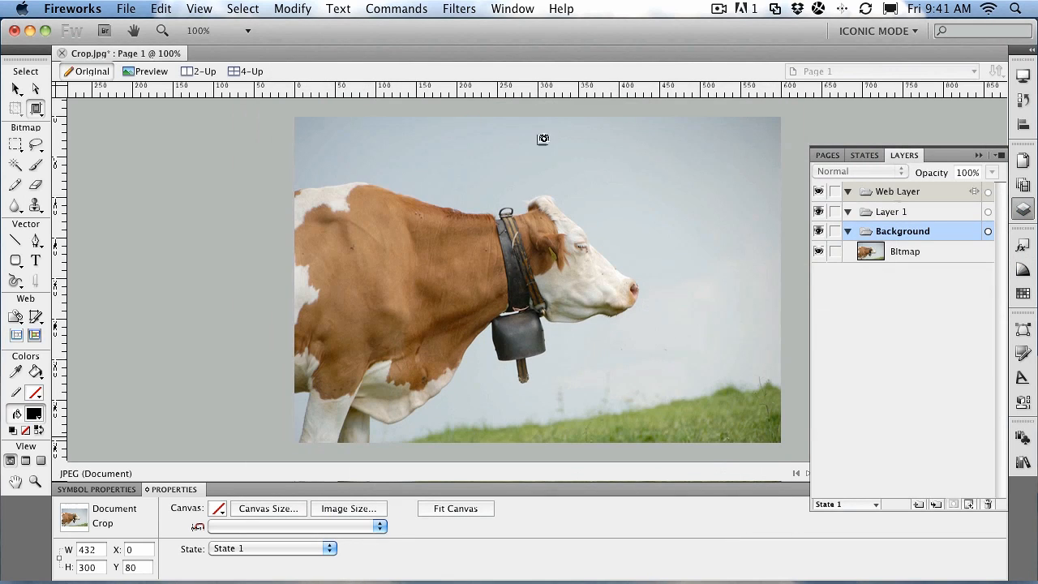
{"action": "left_click", "coordinate": [1019, 213]}
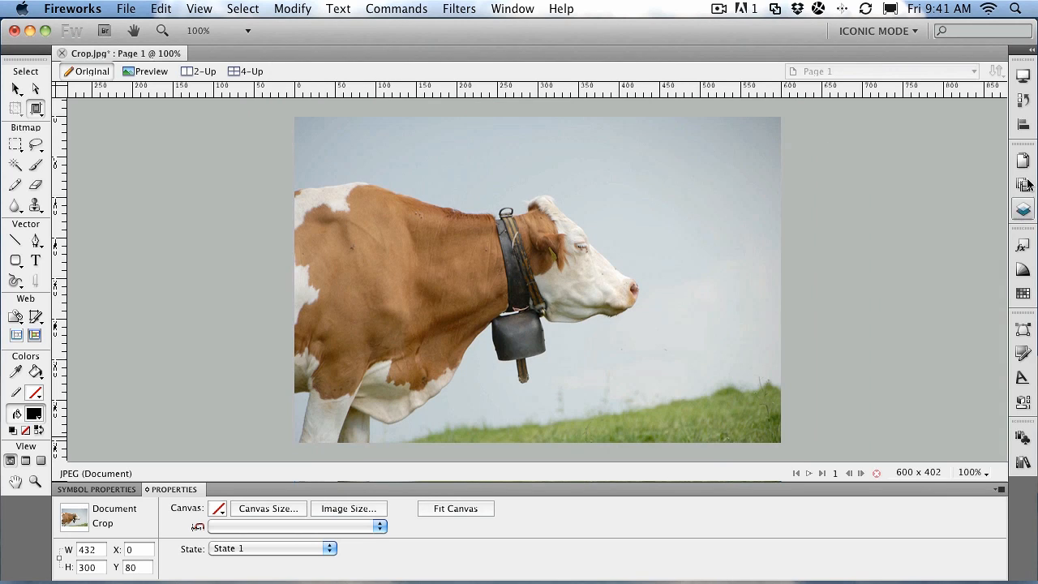
{"action": "left_click", "coordinate": [18, 85]}
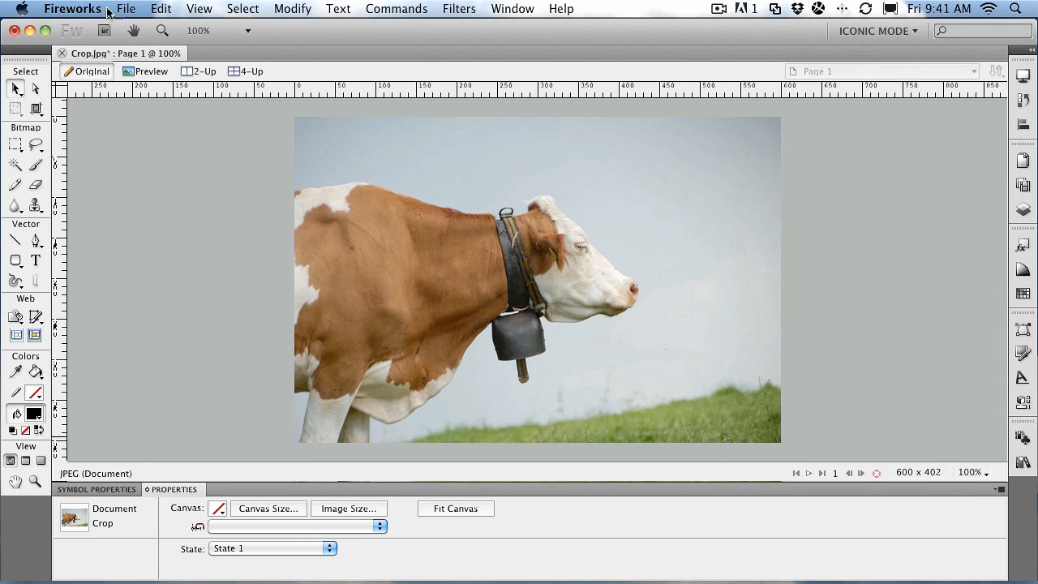
{"action": "left_click", "coordinate": [121, 9]}
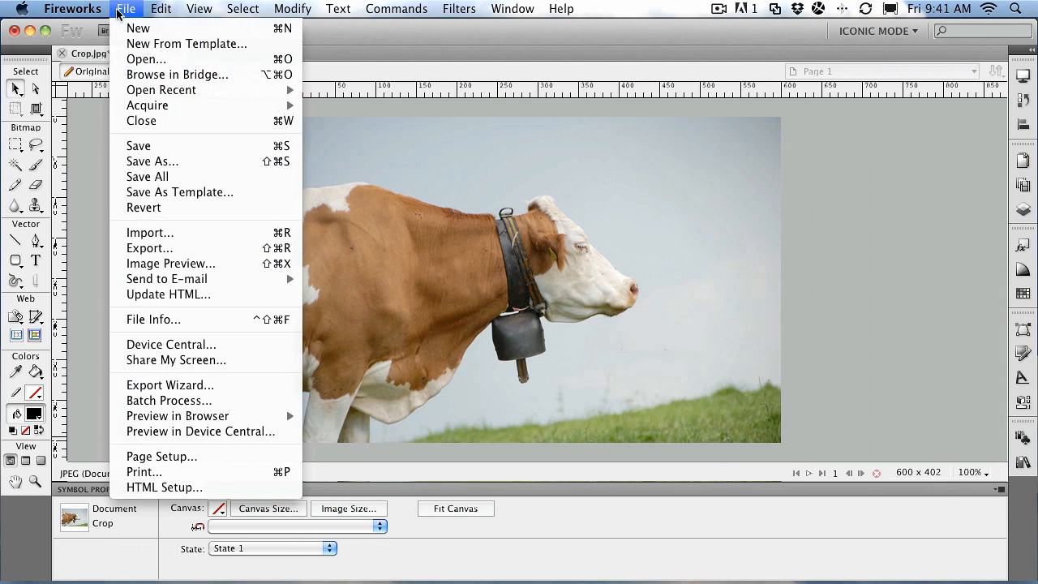
{"action": "left_click", "coordinate": [172, 233]}
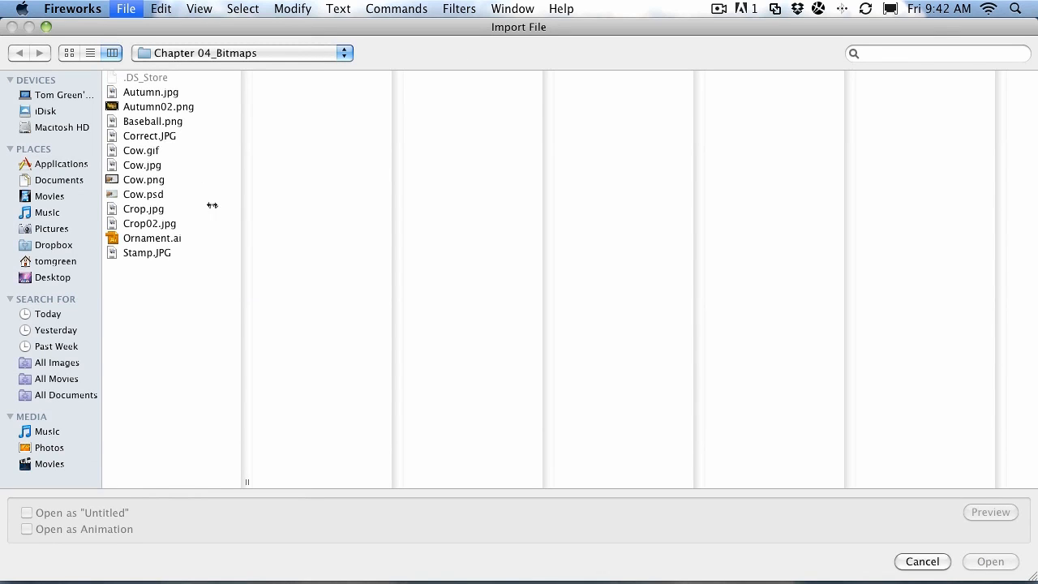
{"action": "left_click", "coordinate": [149, 224]}
{"action": "left_click", "coordinate": [991, 562]}
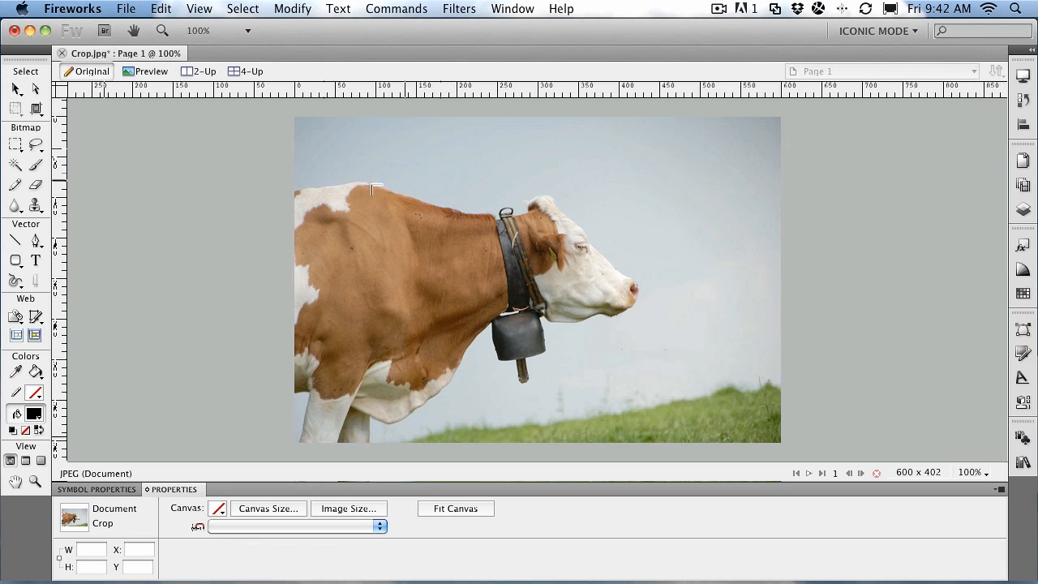
{"action": "left_click", "coordinate": [295, 156]}
{"action": "mouse_move", "coordinate": [431, 255]}
{"action": "left_mouse_down"}
{"action": "mouse_move", "coordinate": [426, 305]}
{"action": "mouse_move", "coordinate": [428, 272]}
{"action": "left_mouse_up"}
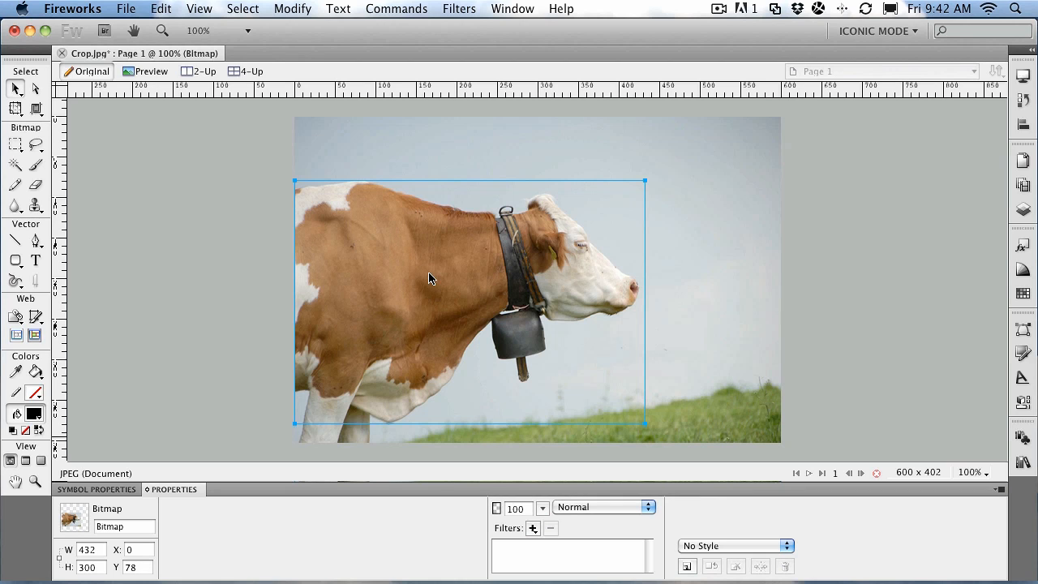
{"action": "key", "text": "Delete"}
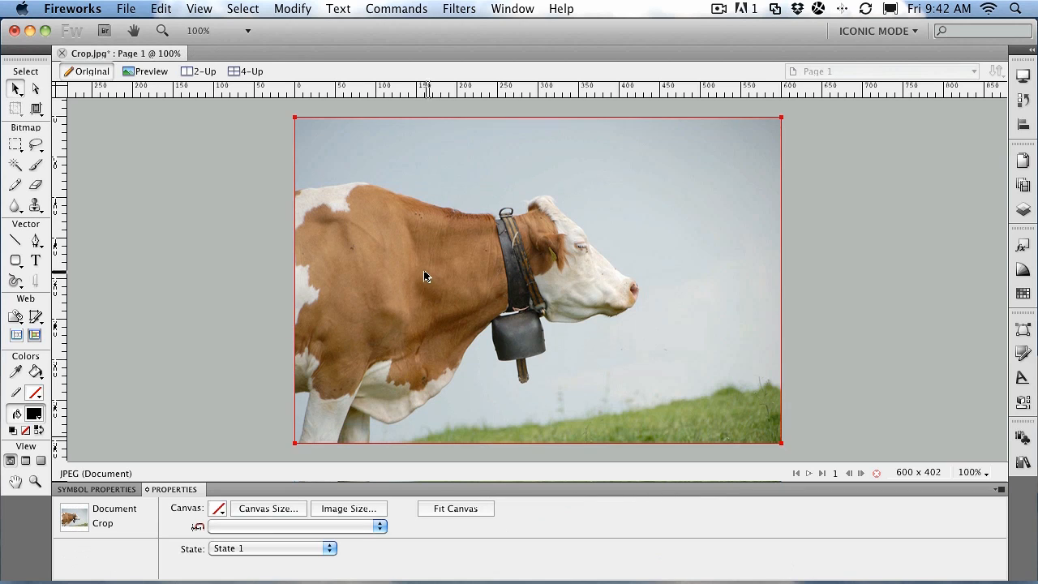
- Switch from Export Area to the Crop tool, leaving a 468 × 321 crop box at X 0, Y 53
{"action": "left_click", "coordinate": [36, 112]}
{"action": "left_click", "coordinate": [73, 131]}
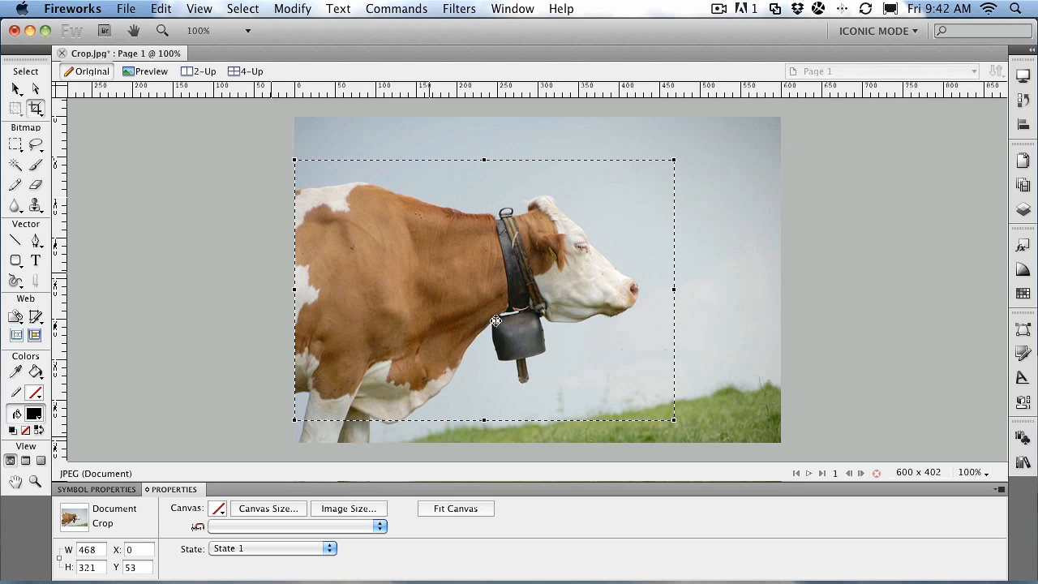
{"action": "left_click", "coordinate": [34, 109]}
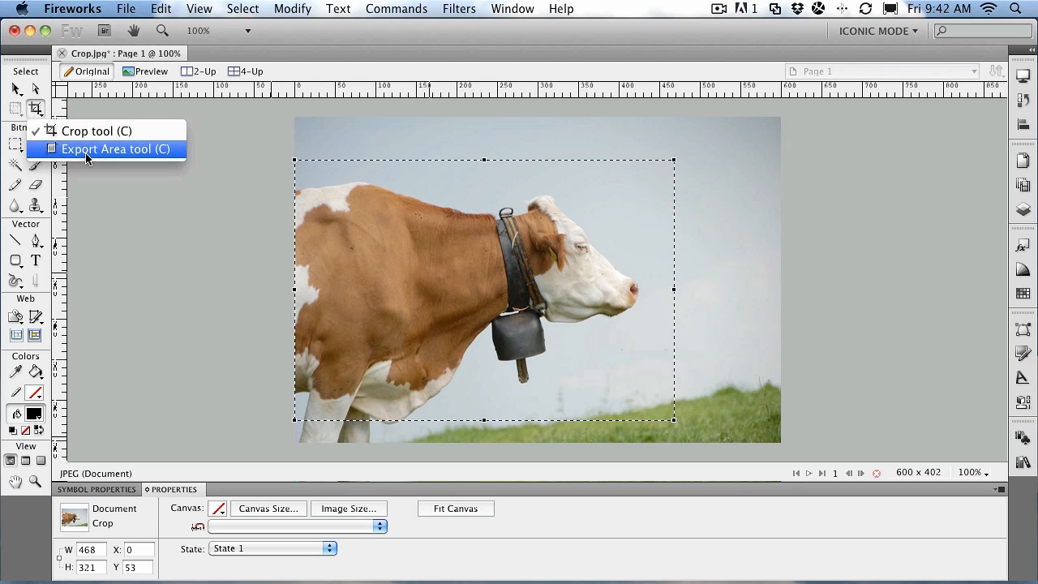
{"action": "left_click", "coordinate": [36, 108]}
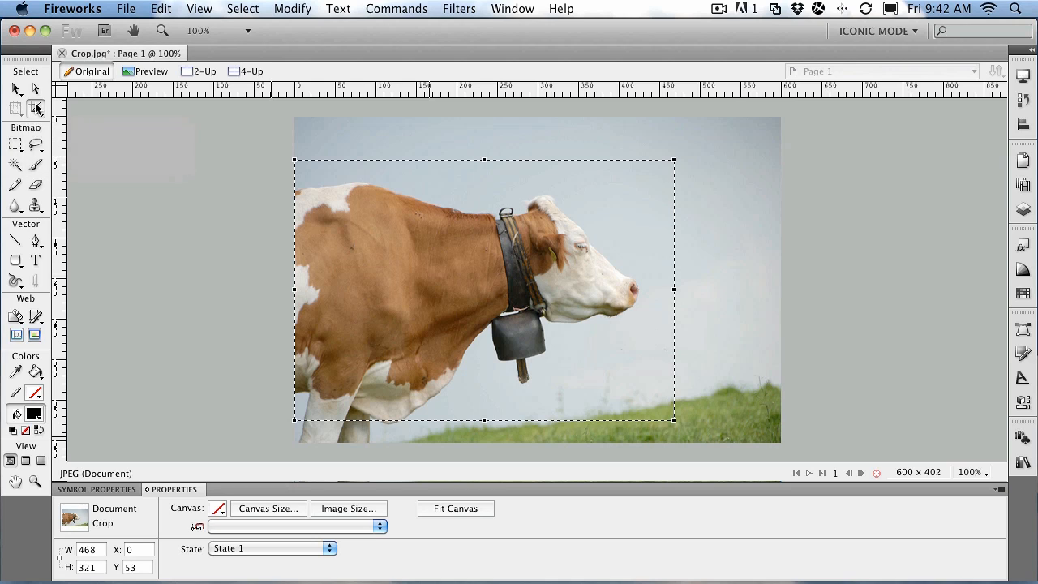